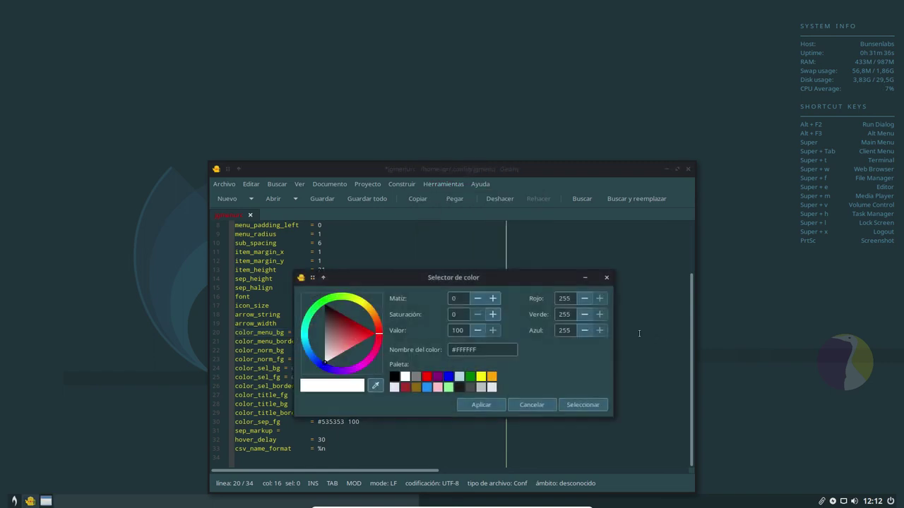
Set color_menu_bg to #202326 by sampling the colour picker's title bar, keep opacity 100, and save jgmenurc.
left_click(375, 385)
left_click(520, 280)
left_click(481, 405)
left_click(607, 279)
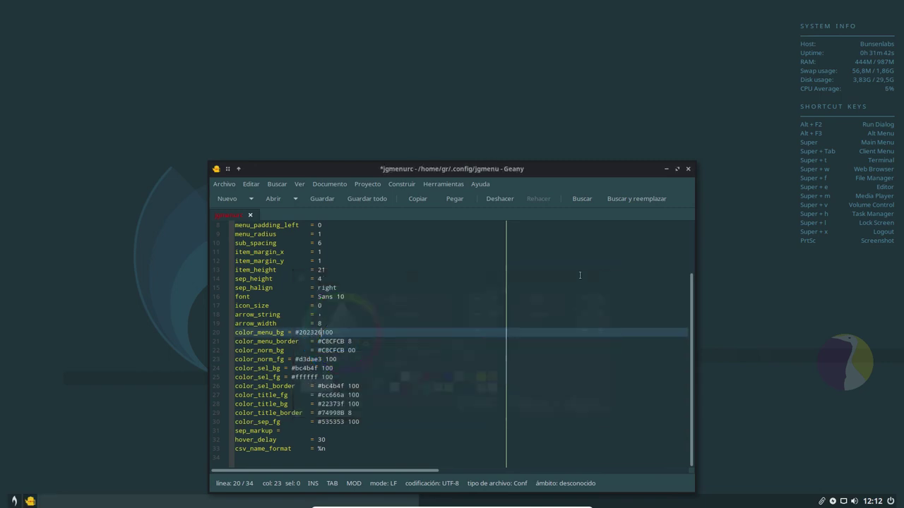
left_click(322, 198)
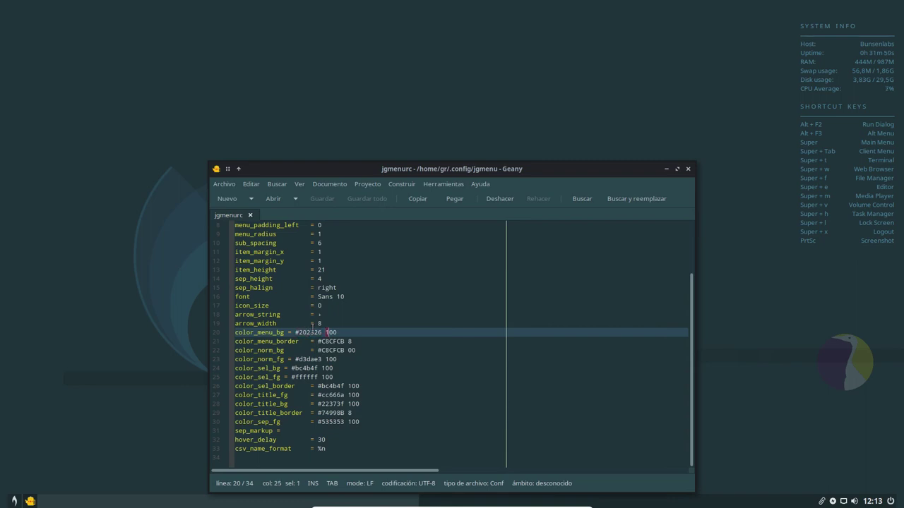
key("shift+Right")
key("shift+Right")
key("shift+Right")
key("Left")
key("Left")
Display the desktop's main menu to check its new background colour, and dismiss it.
left_click(14, 501)
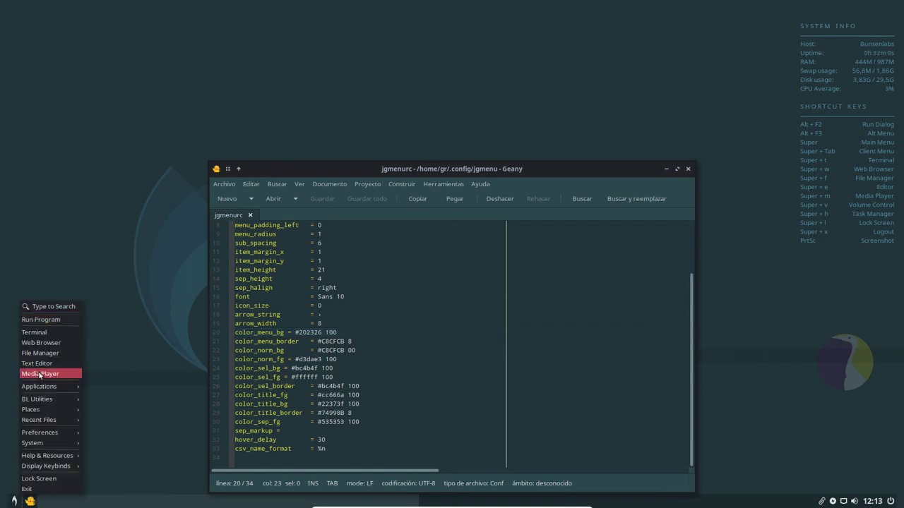
mouse_move(50, 471)
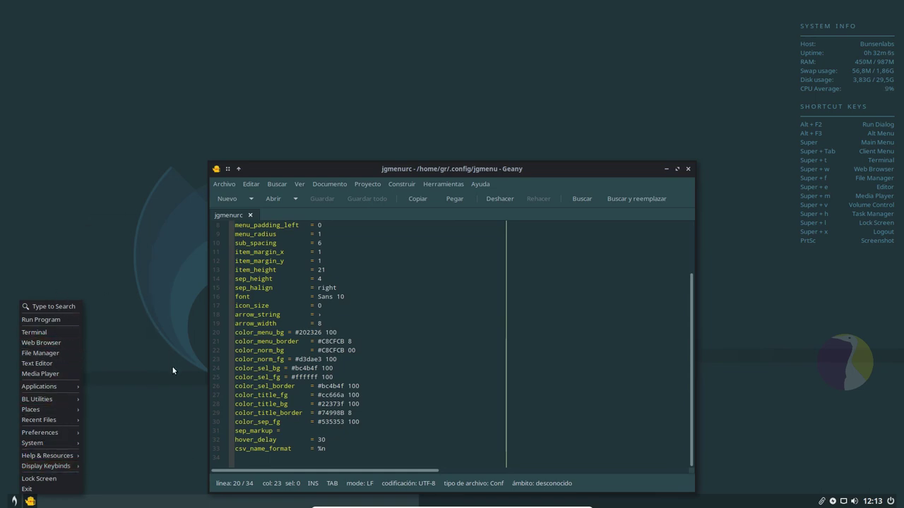
left_click(174, 242)
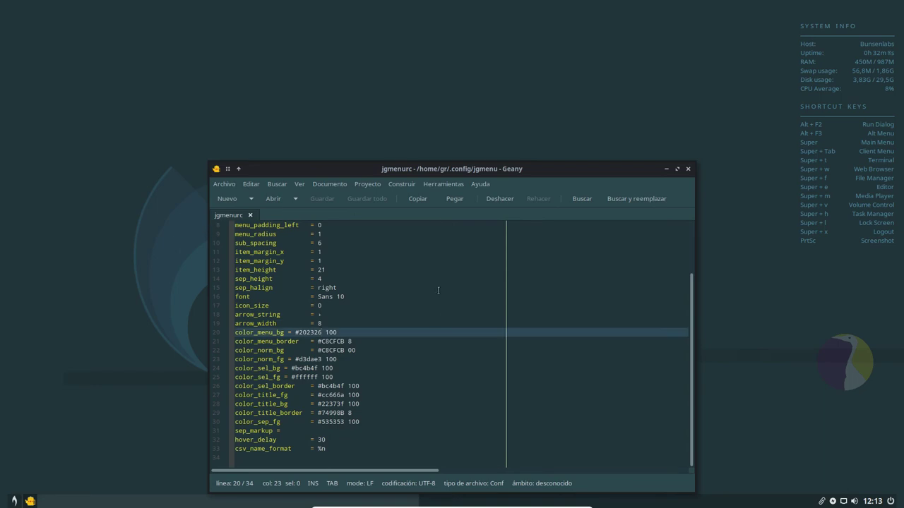
Close the editor window holding the jgmenurc file.
scroll(489, 338, "up", 3)
scroll(499, 333, "down", 3)
left_click(688, 168)
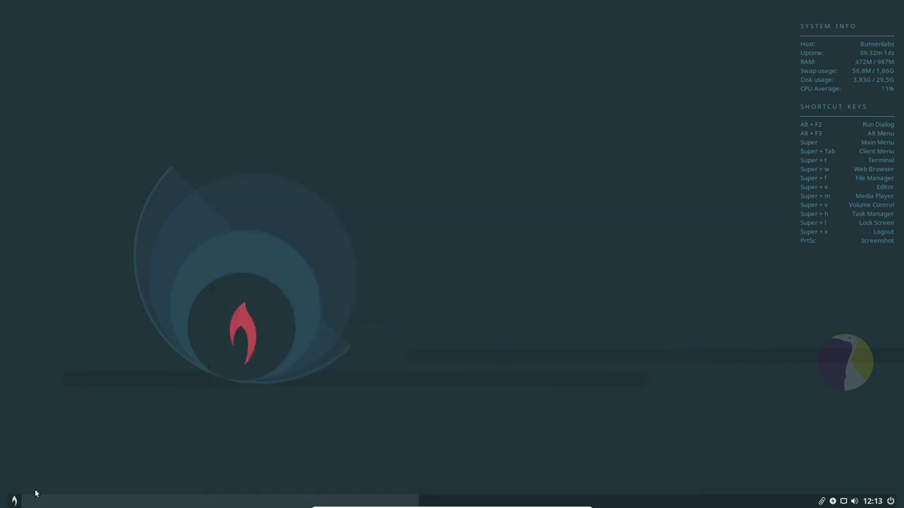
Open the BunsenLabs Conky Manager from the desktop preferences.
left_click(13, 500)
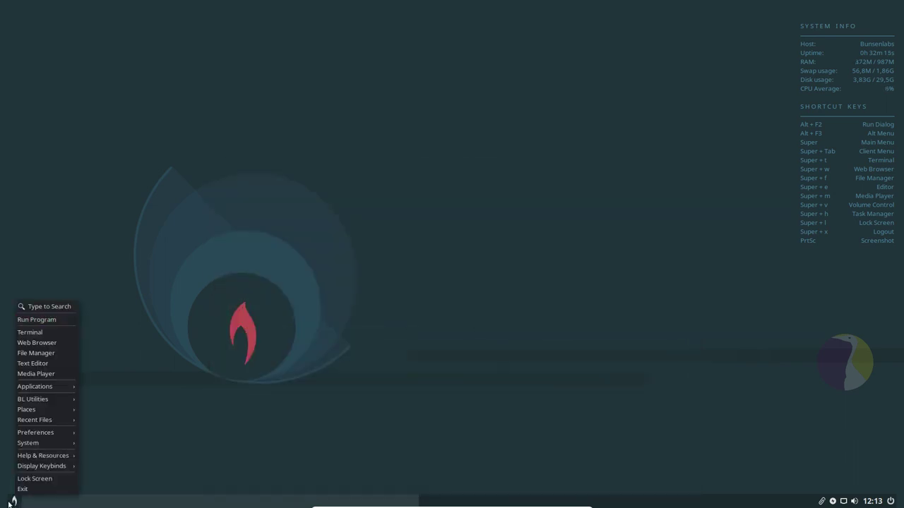
mouse_move(44, 414)
mouse_move(42, 434)
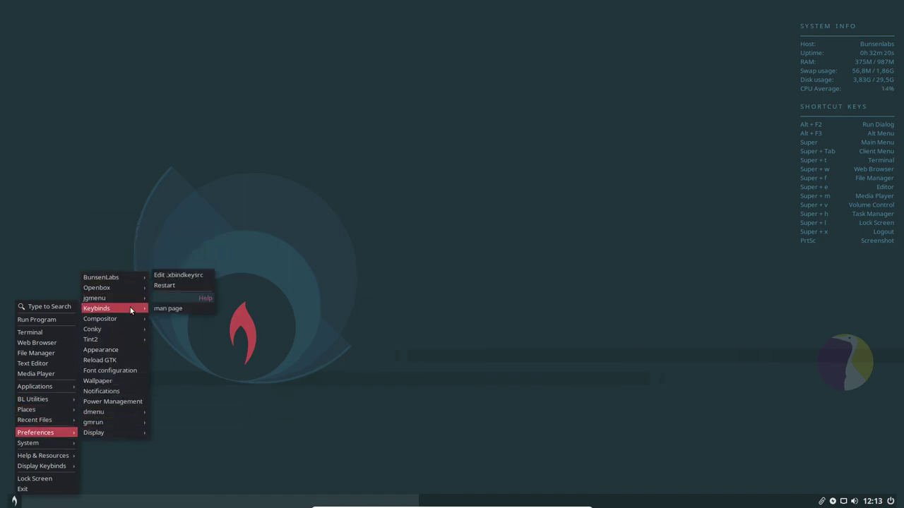
mouse_move(126, 322)
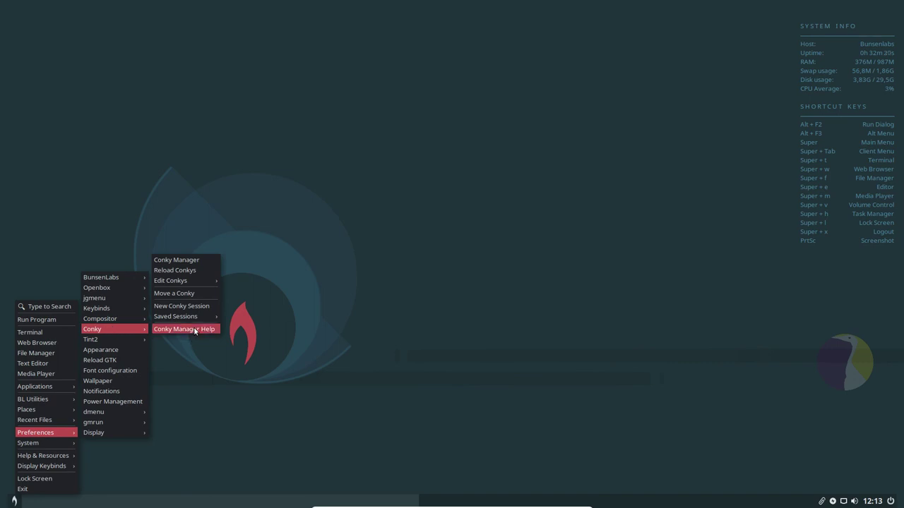
left_click(190, 260)
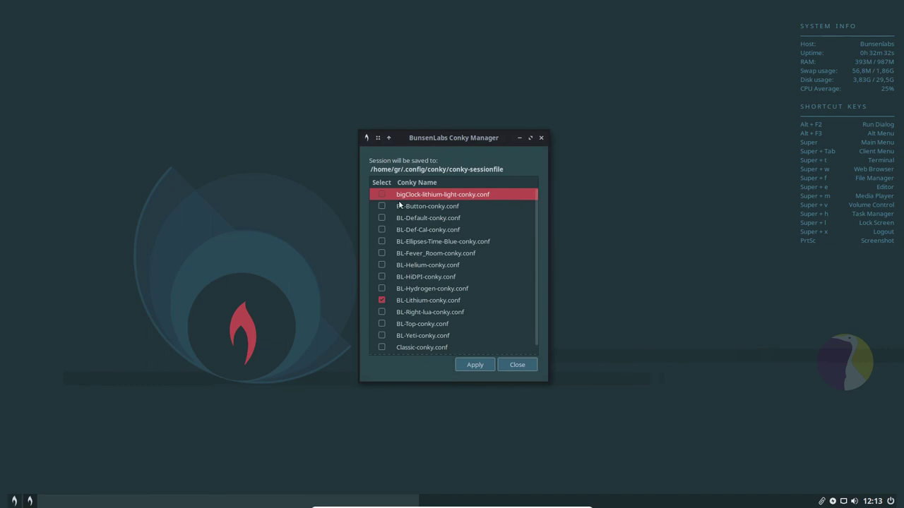
Replace BL-Lithium-conky.conf with bigClock-lithium-light-conky.conf plus BL-Button-conky.conf, applying each change to the desktop.
left_click(386, 303)
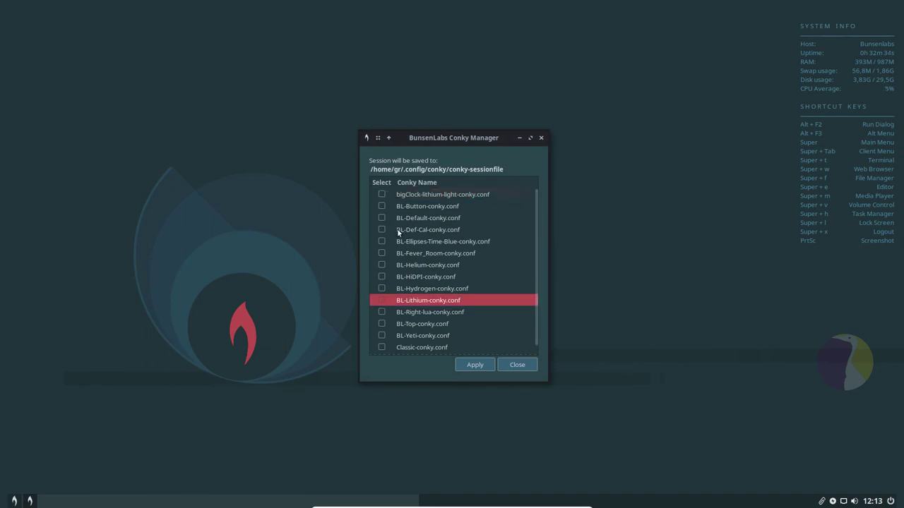
left_click(385, 195)
left_click(476, 365)
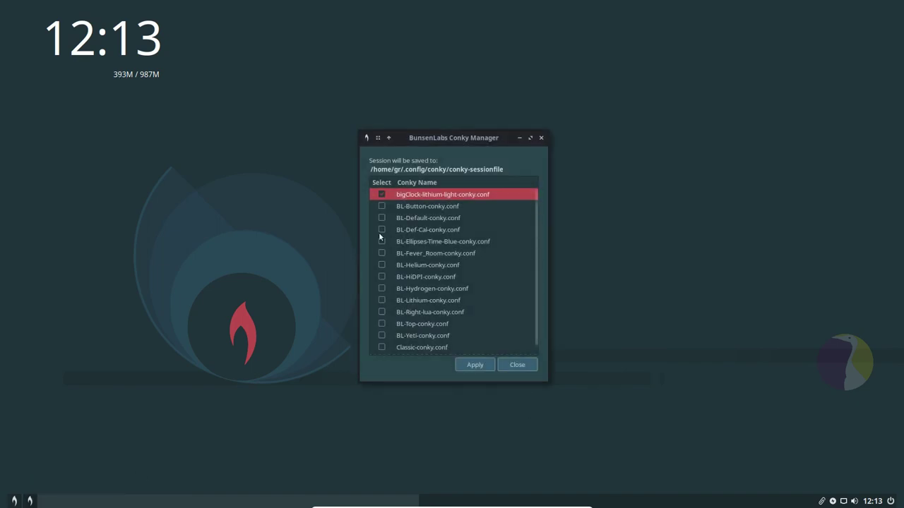
left_click(381, 206)
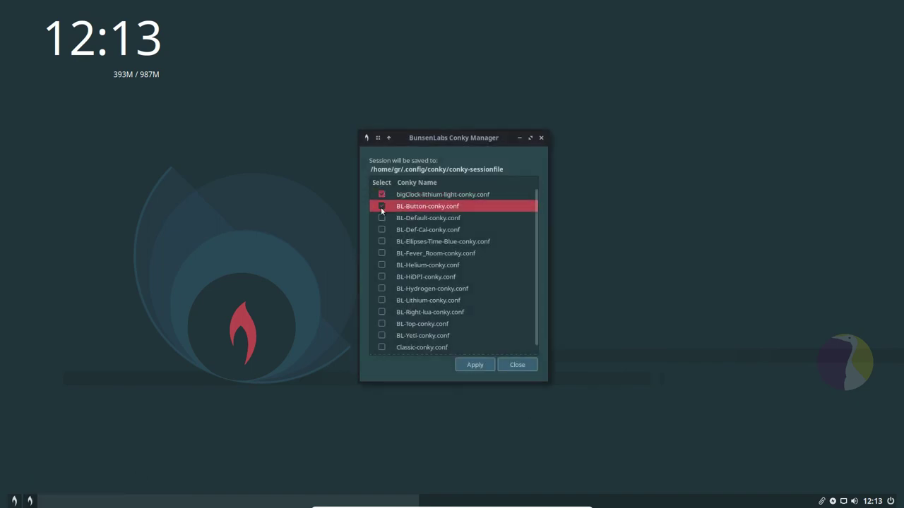
left_click(475, 365)
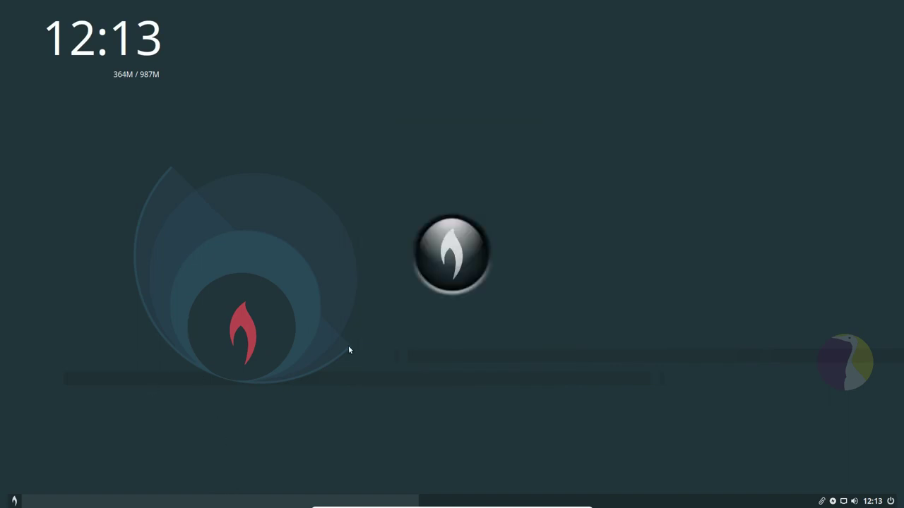
Enable BL-Yeti-conky.conf in addition to the active conkys and apply the selection.
left_click(413, 277)
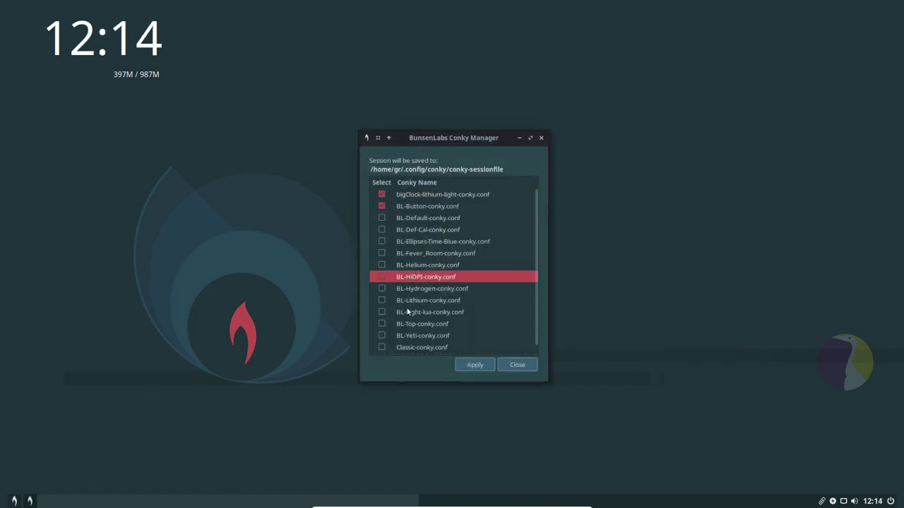
scroll(408, 306, "down", 1)
left_click(414, 322)
left_click(381, 325)
left_click(476, 364)
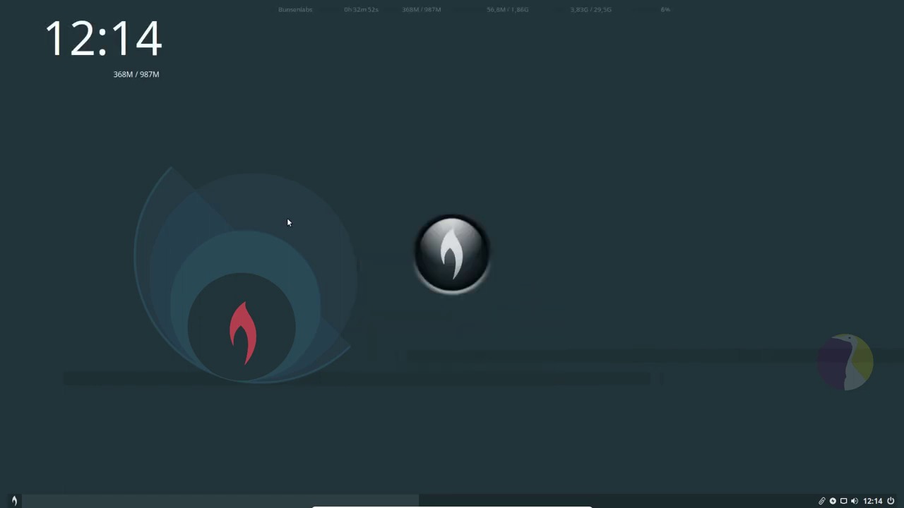
left_click(423, 336)
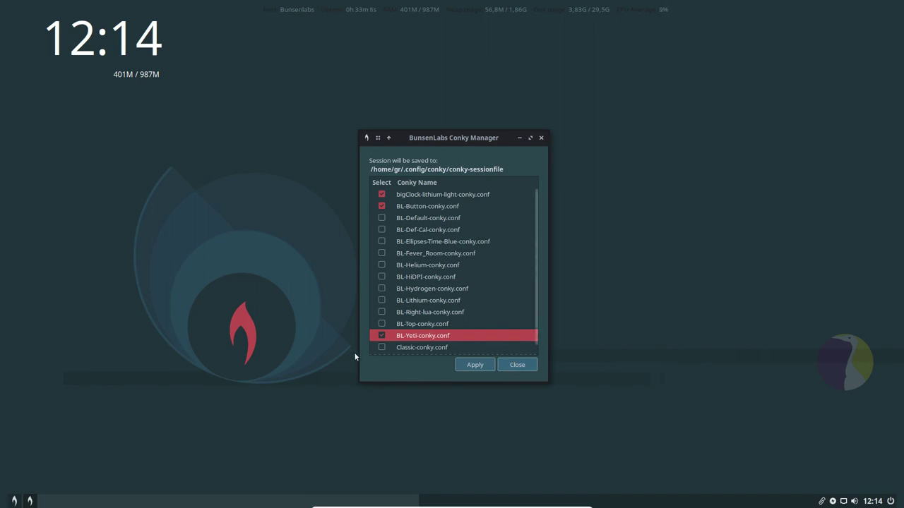
Switch to the file manager, show hidden files in the home folder, and open the conky folder inside .config.
left_click(14, 501)
left_click(42, 353)
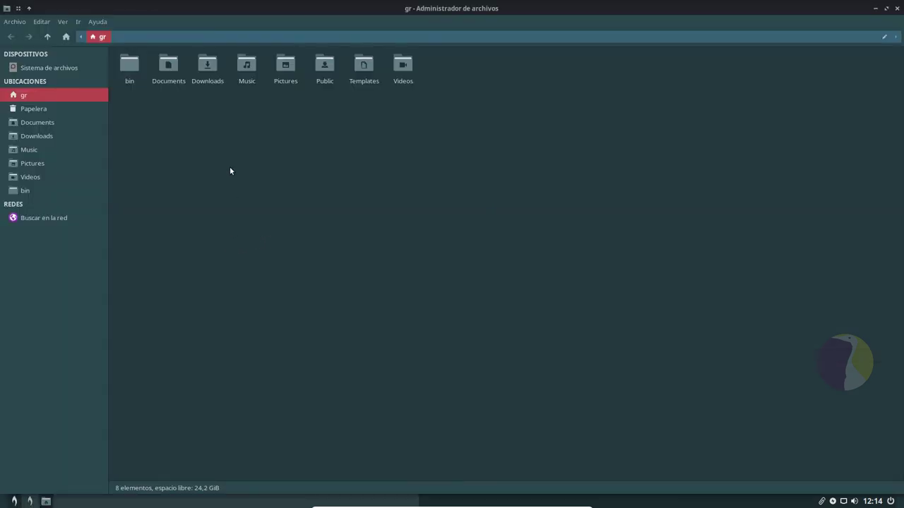
key("ctrl+h")
double_click(261, 71)
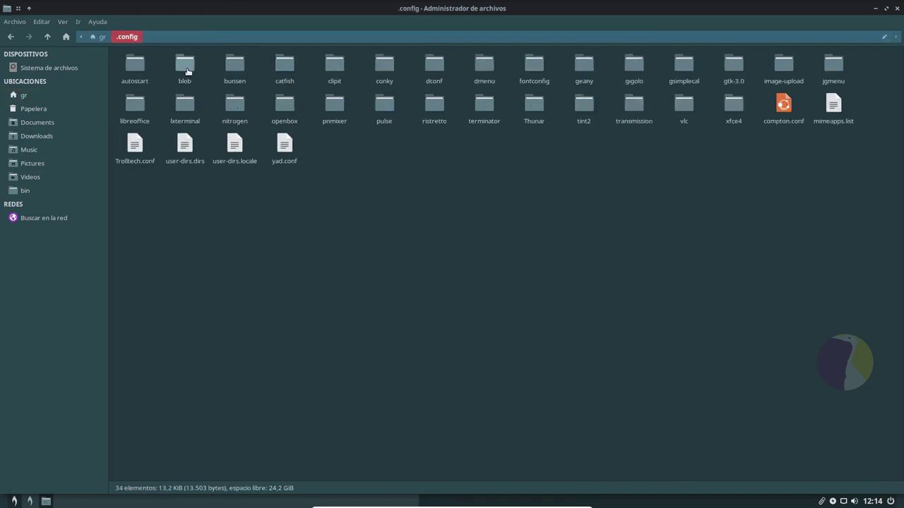
double_click(385, 66)
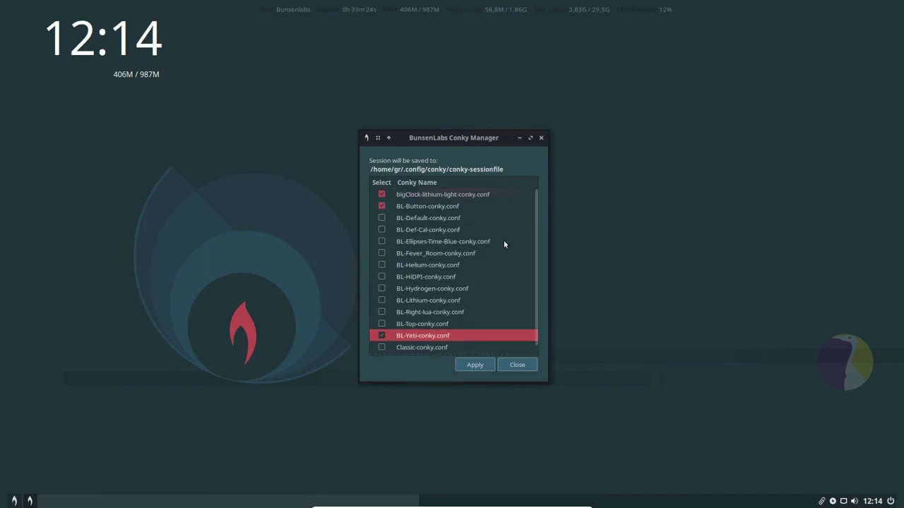
Close the BunsenLabs Conky Manager, keeping the selected conkys.
scroll(504, 239, "down", 1)
scroll(504, 239, "up", 1)
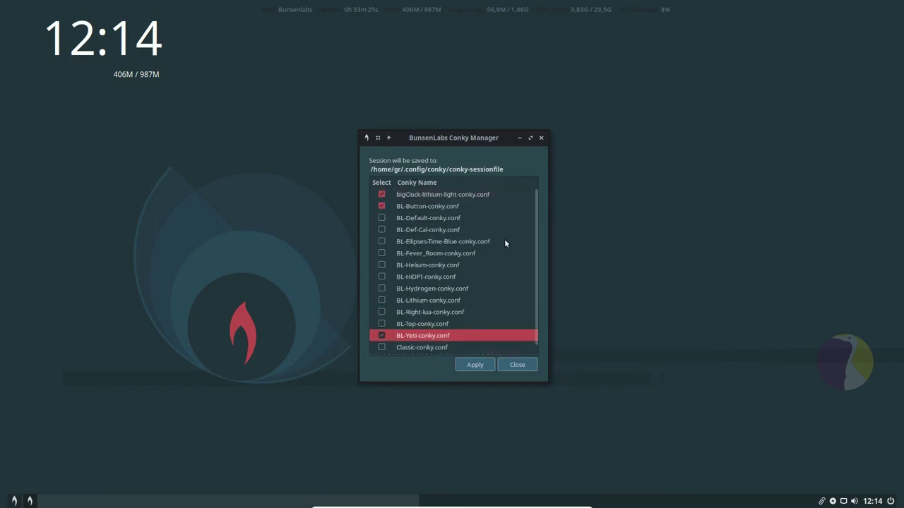
left_click(521, 365)
Open the BunsenLabs Tint2 Manager to look over the available tint2 configurations, and close it without changes.
left_click(16, 501)
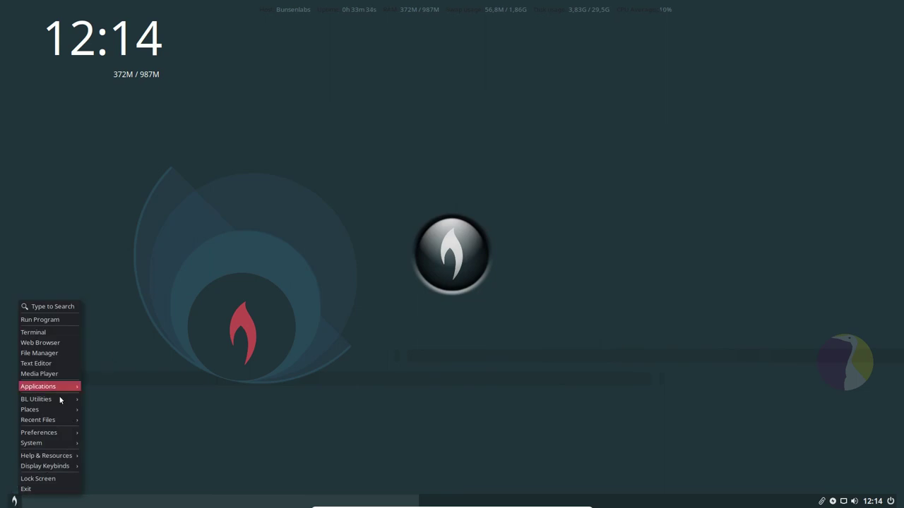
mouse_move(54, 404)
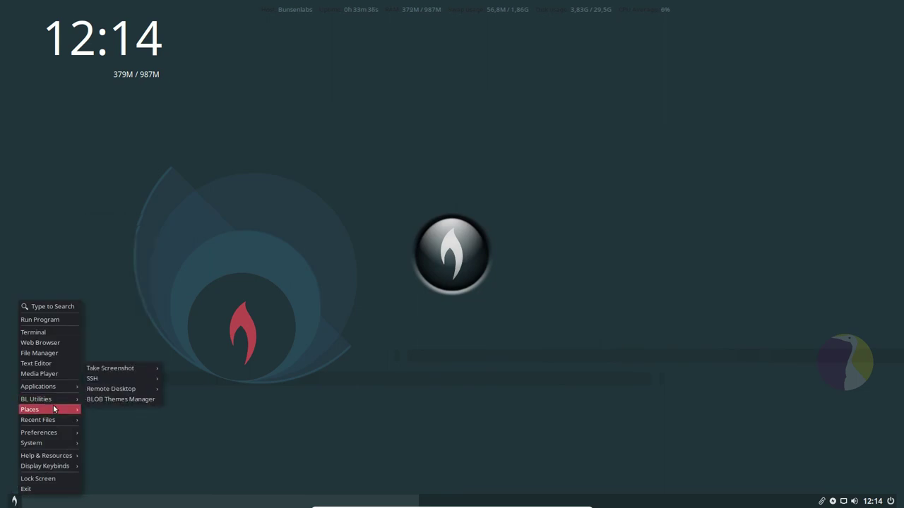
mouse_move(56, 433)
mouse_move(123, 311)
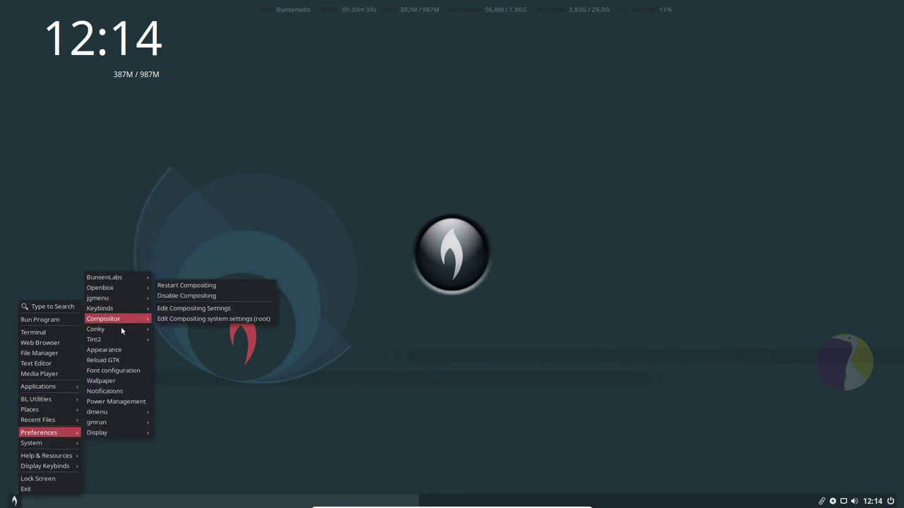
mouse_move(120, 342)
mouse_move(192, 342)
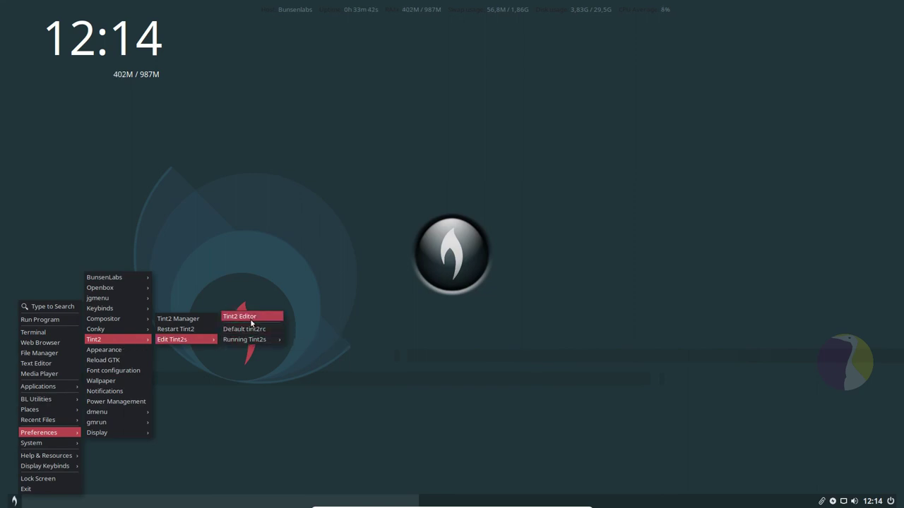
left_click(180, 319)
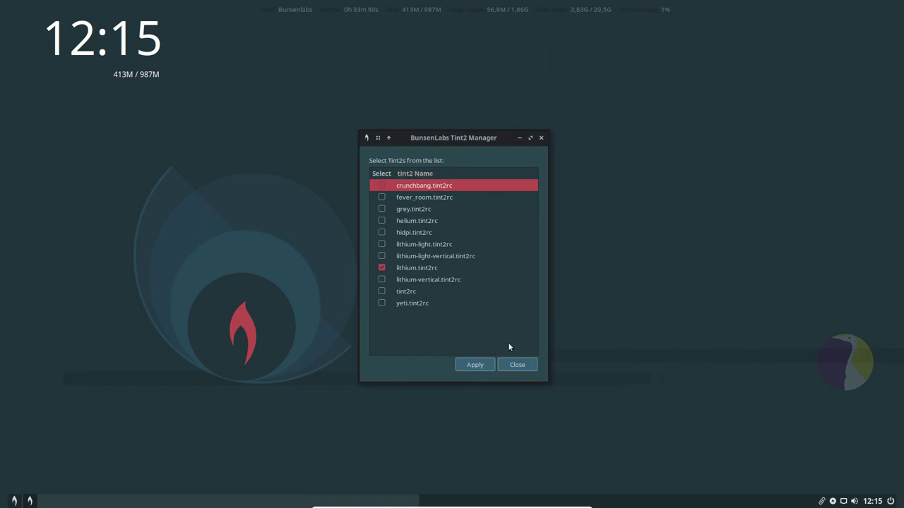
left_click(504, 366)
Open the Appearance settings from the desktop preferences and move the window lower on the desktop.
right_click(218, 142)
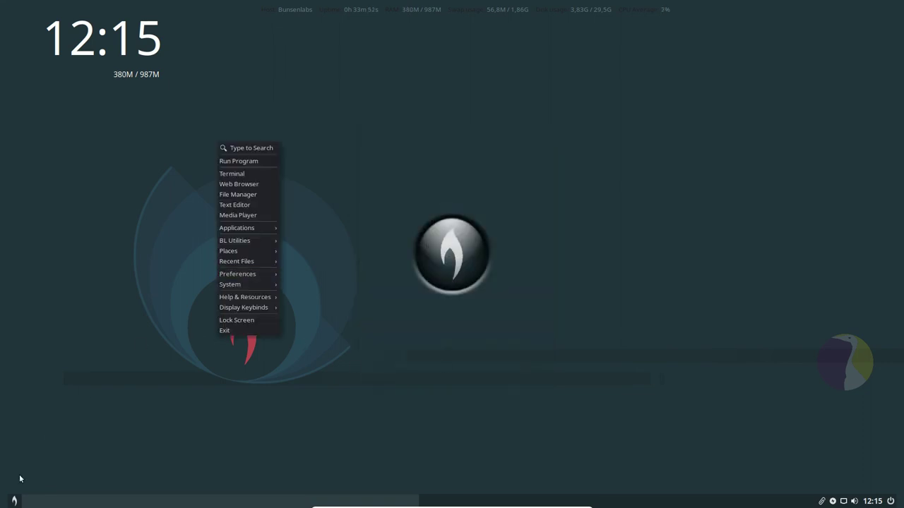
mouse_move(243, 276)
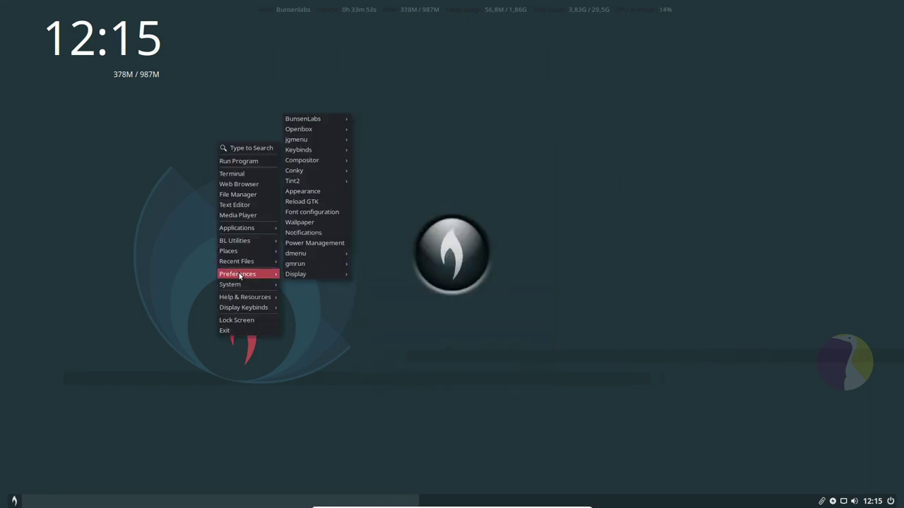
left_click(325, 192)
left_click_drag(367, 141, 330, 242)
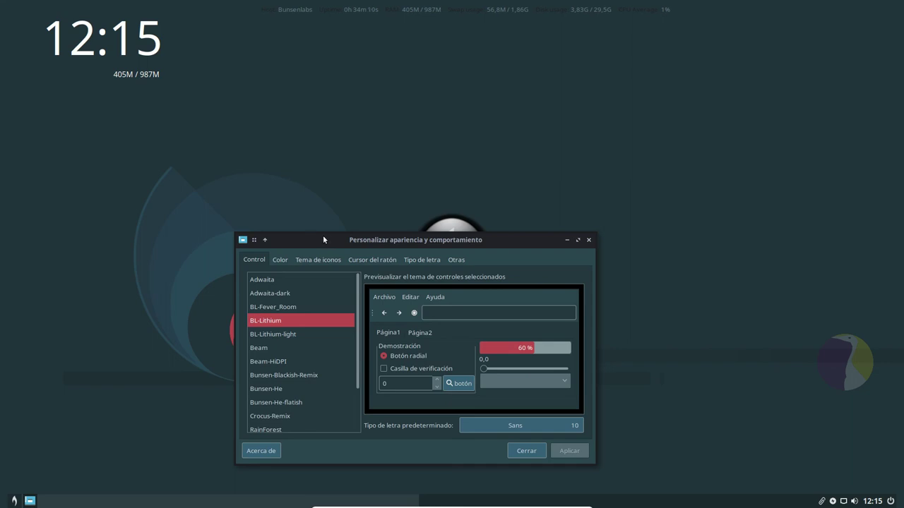
left_click_drag(323, 237, 325, 219)
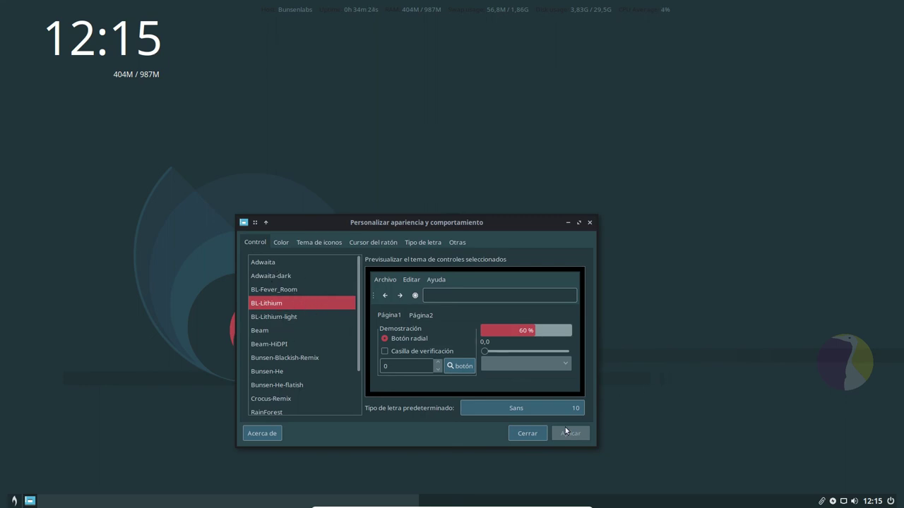
Preview the BL-Lithium-light control theme, and choose and apply the Yeti theme.
left_click(295, 315)
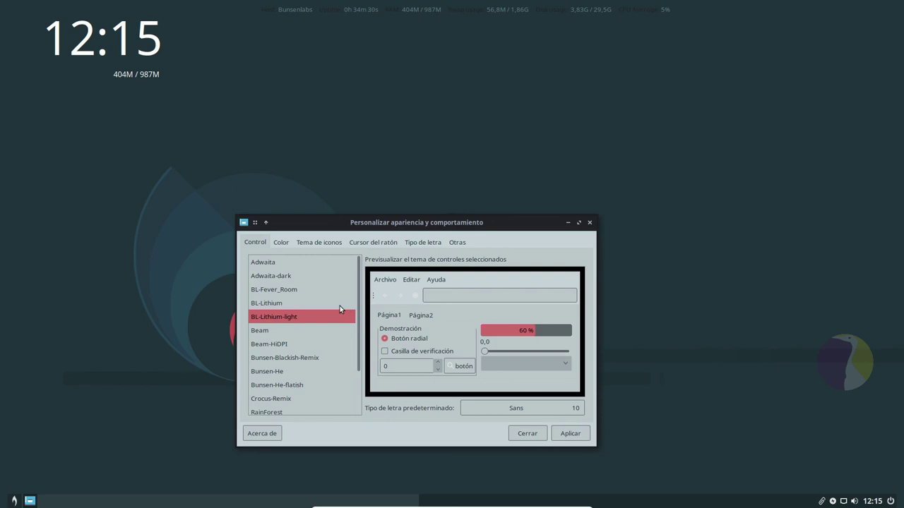
scroll(336, 309, "down", 3)
left_click(302, 393)
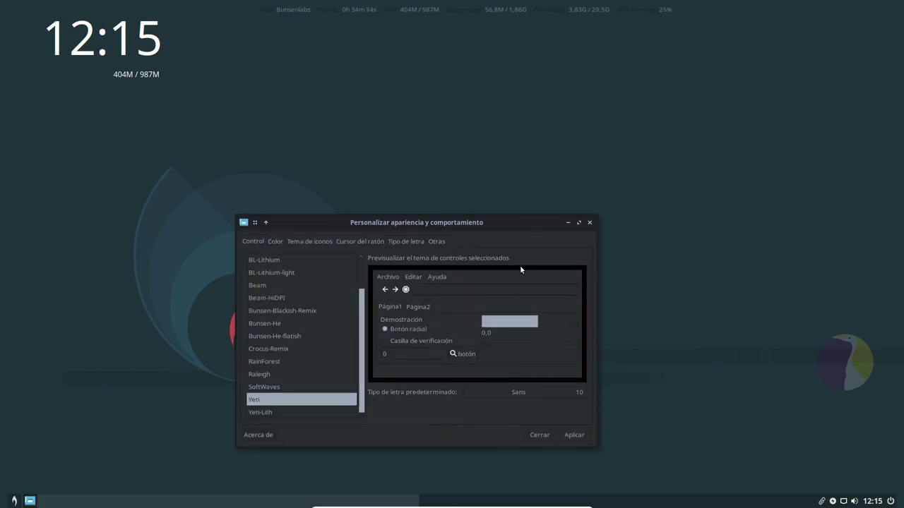
left_click(575, 438)
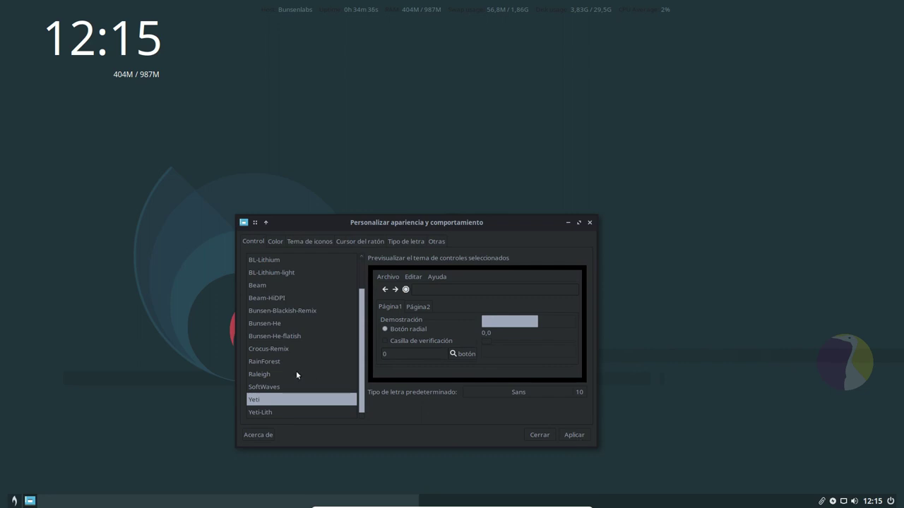
Select the Adwaita control theme to preview it.
scroll(300, 376, "up", 1)
scroll(306, 374, "down", 1)
scroll(301, 388, "up", 1)
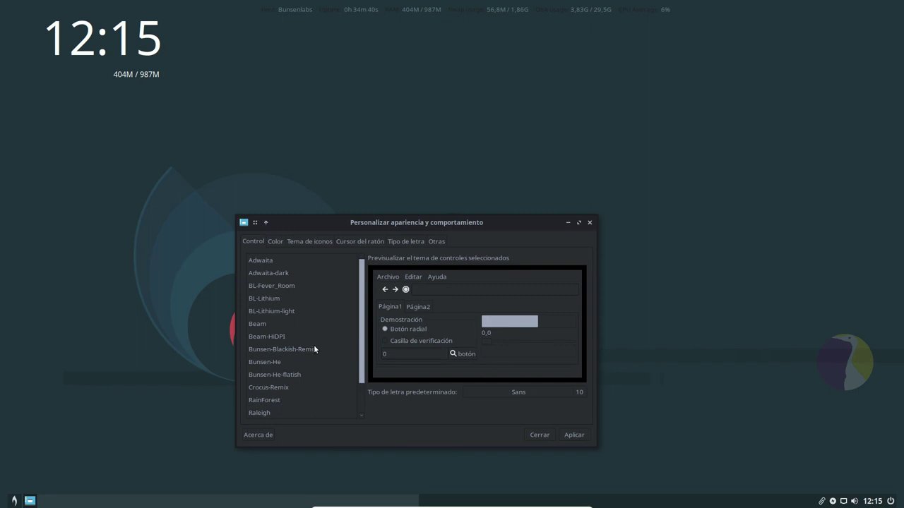
left_click(268, 267)
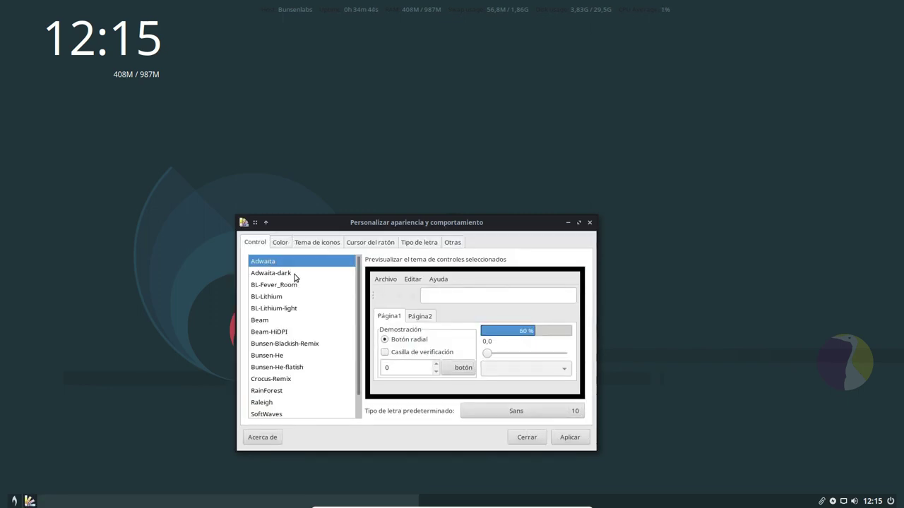
Preview the Adwaita-dark, BL-Fever_Room, BL-Lithium, BL-Lithium-light and Beam control themes.
left_click(295, 276)
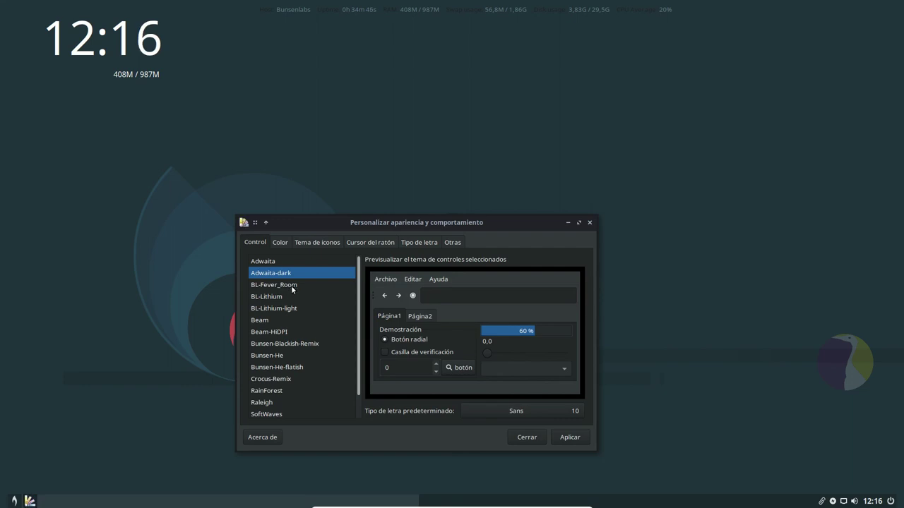
left_click(290, 285)
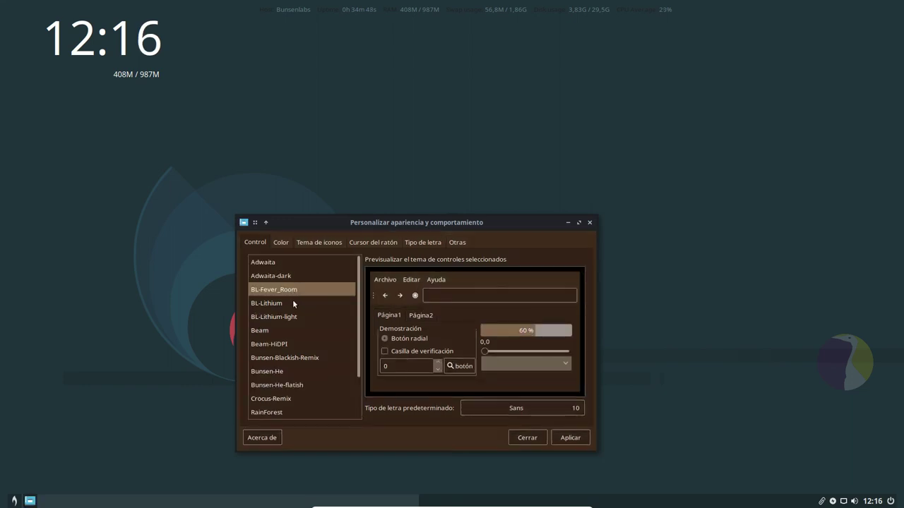
left_click(293, 303)
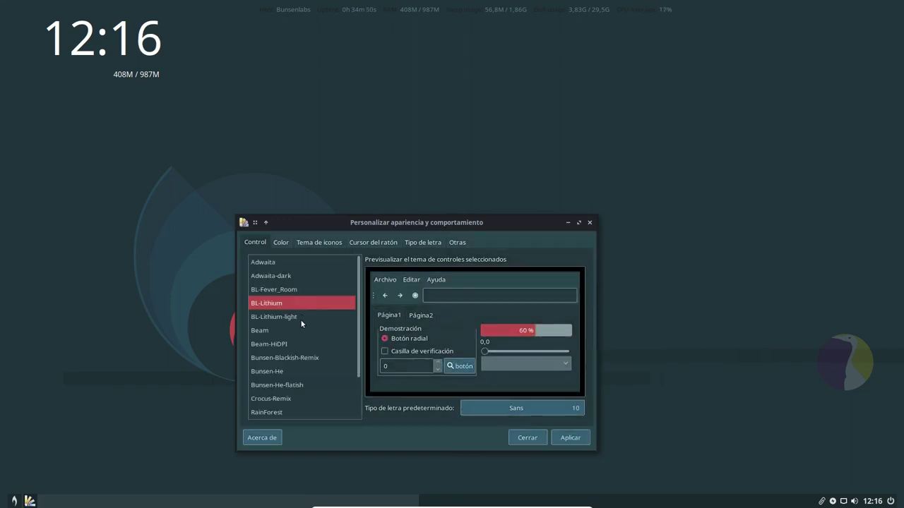
left_click(301, 318)
left_click(296, 332)
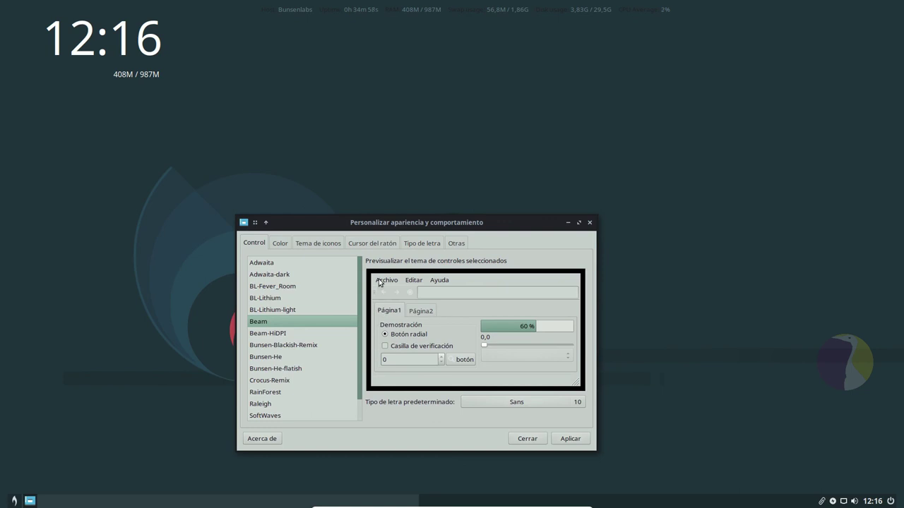
Preview the Bunsen-Blackish-Remix, Bunsen-He and Crocus-Remix control themes, and select Yeti again.
left_click(314, 345)
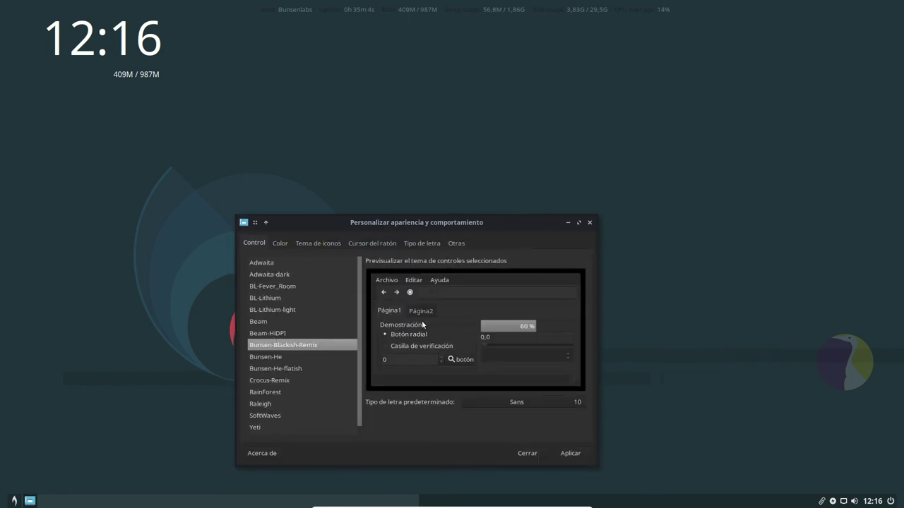
left_click(310, 356)
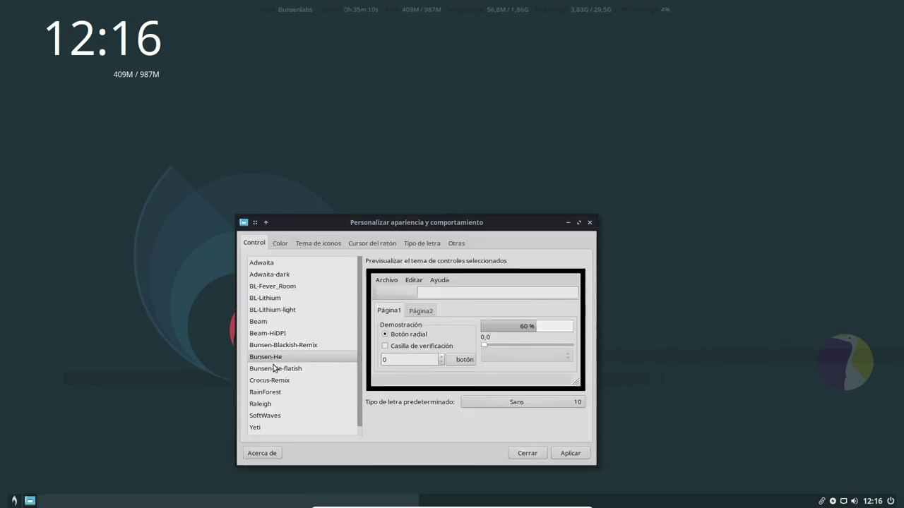
left_click(327, 381)
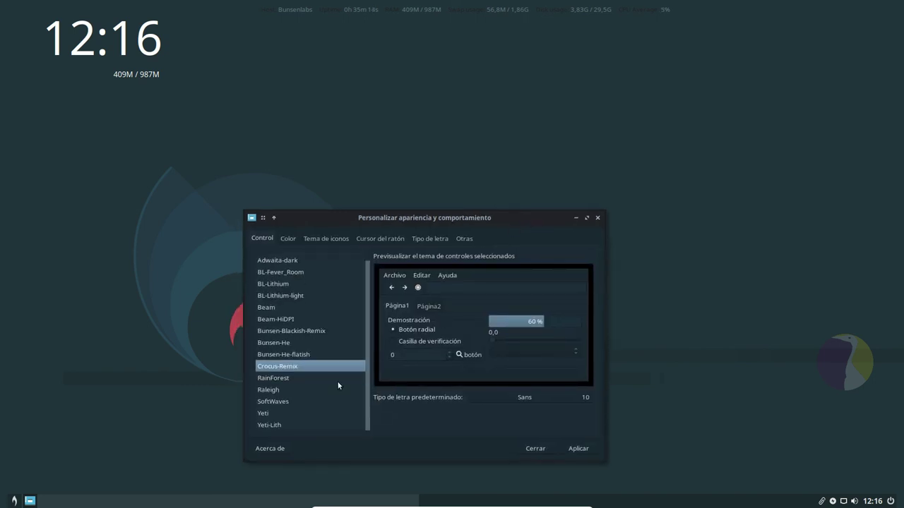
left_click(284, 412)
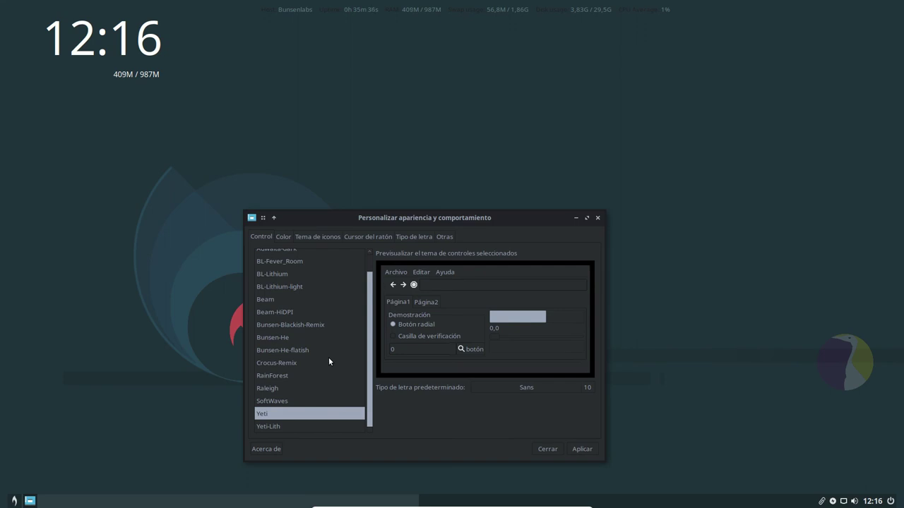
Show the available icon themes and preview ePapirus and Faenza.
left_click(315, 237)
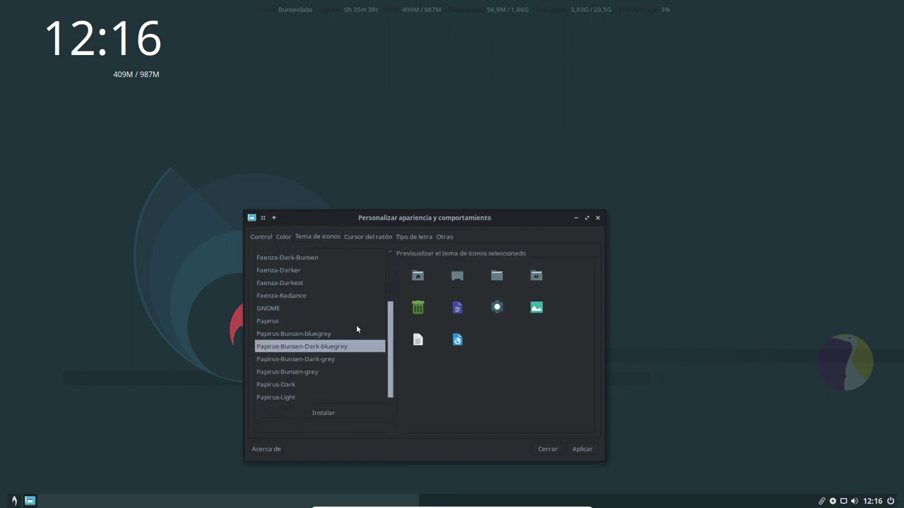
scroll(356, 326, "up", 3)
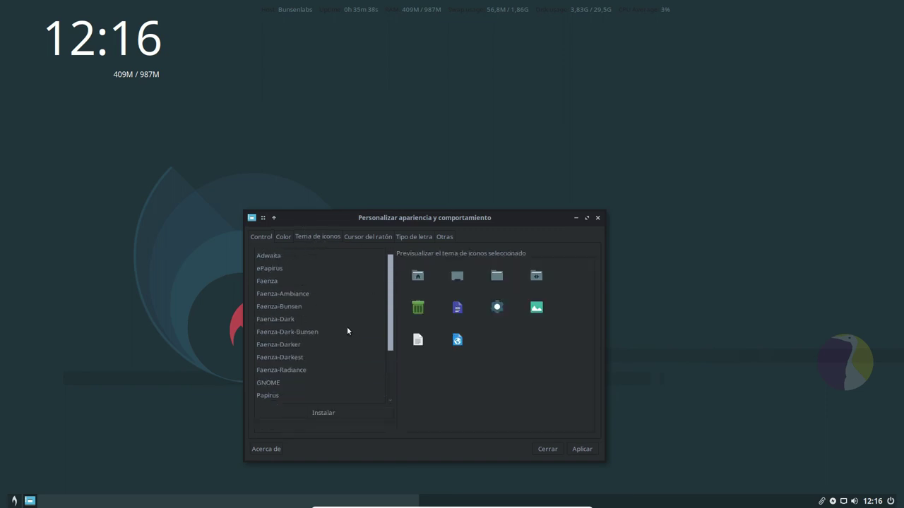
left_click(304, 271)
left_click(301, 278)
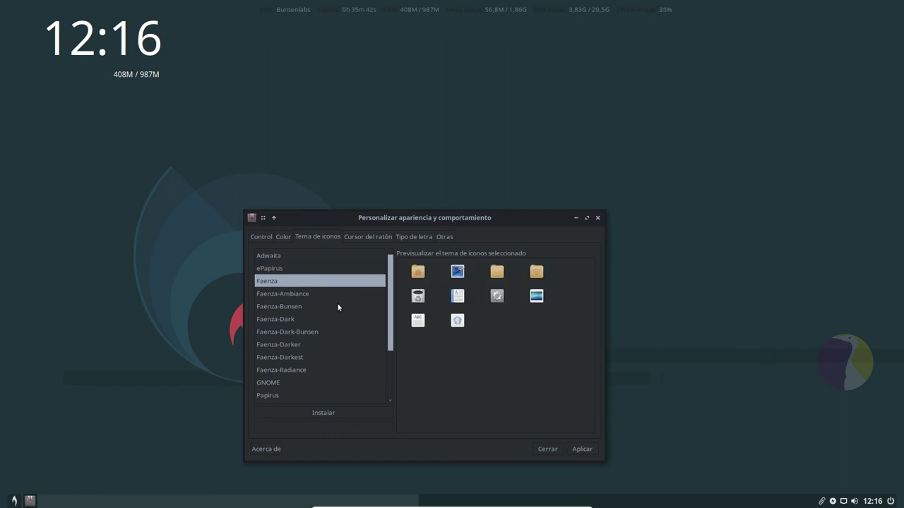
Preview the Papirus, Papirus-Bunsen-bluegrey, Papirus-Bunsen-Dark-bluegrey and Papirus-Bunsen-grey icon themes, and close the appearance settings without applying.
scroll(323, 295, "down", 3)
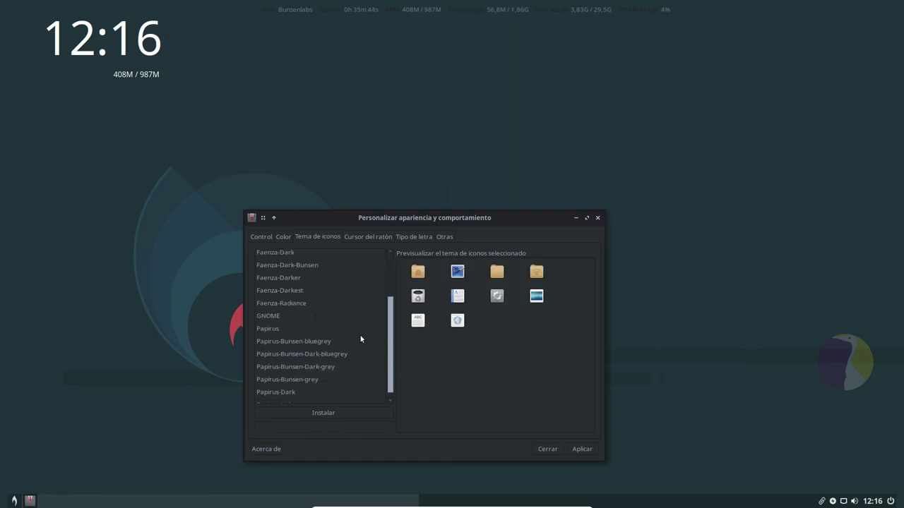
left_click(332, 329)
left_click(339, 341)
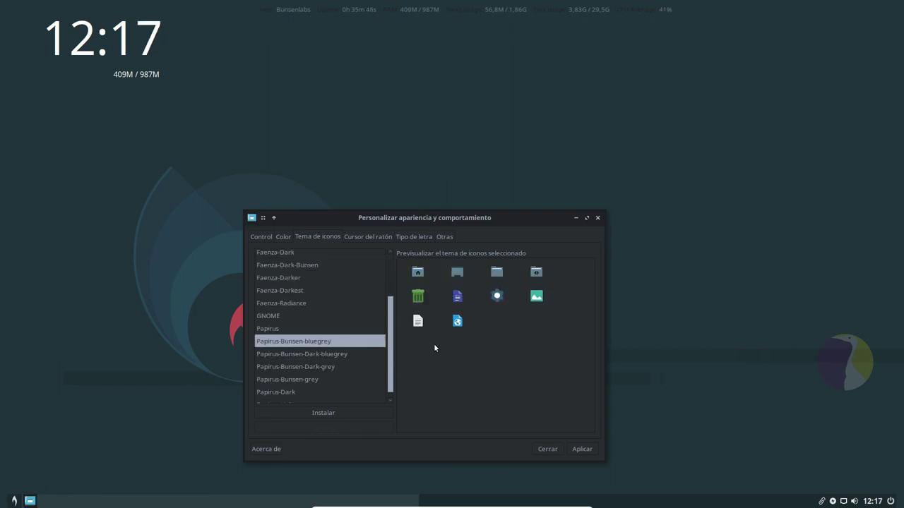
scroll(392, 369, "down", 1)
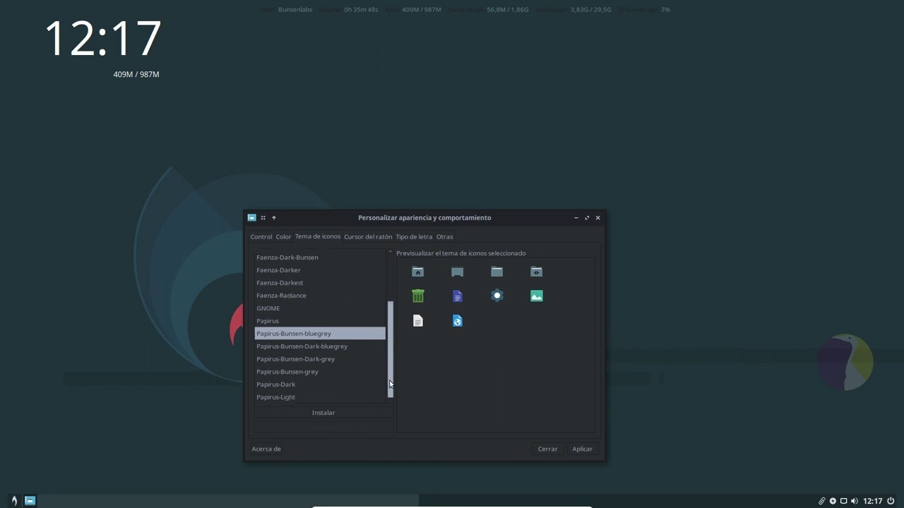
left_click(344, 345)
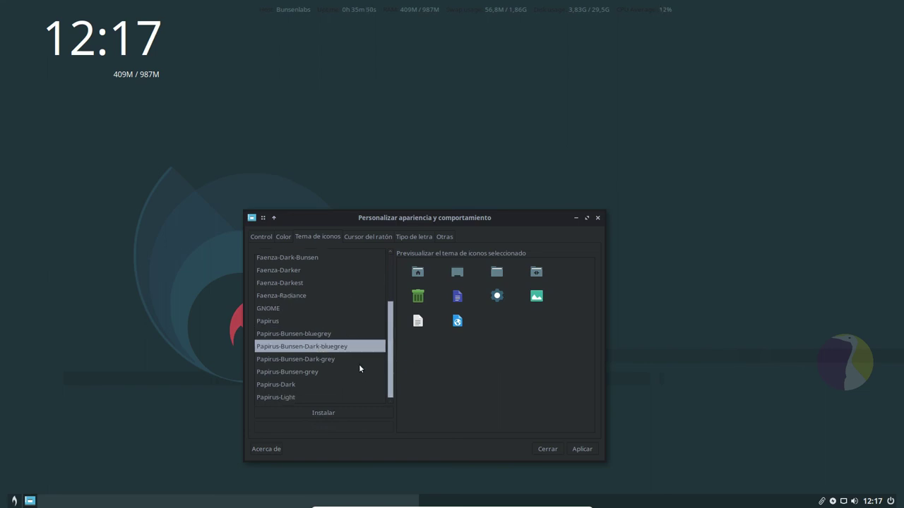
left_click(358, 371)
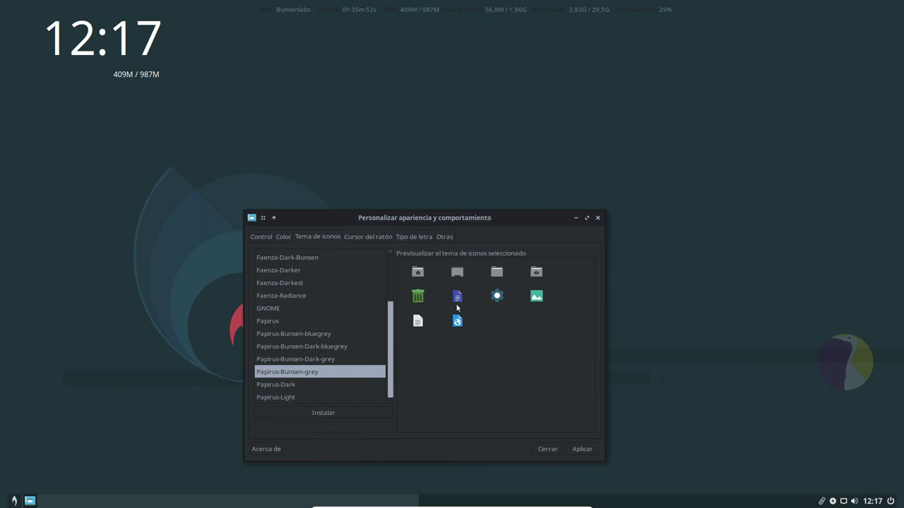
left_click(548, 449)
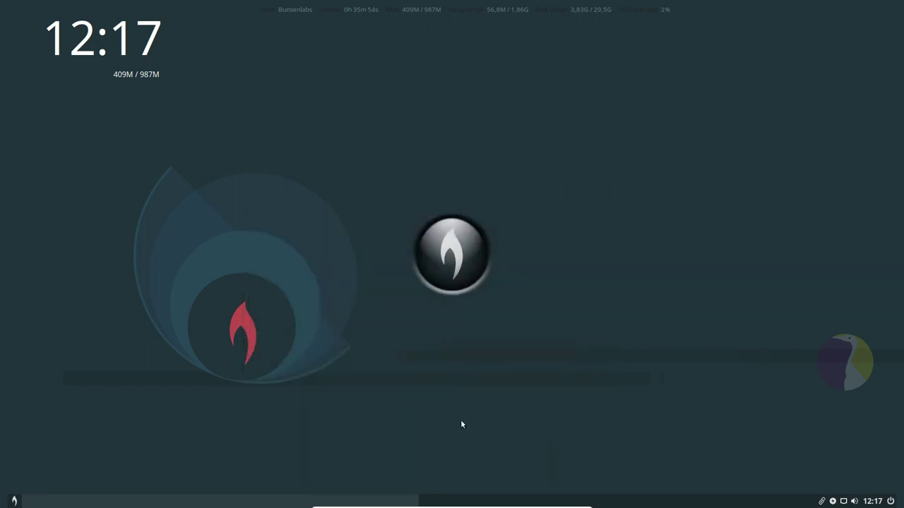
Look over the Preferences, System and Help & Resources entries of the desktop's main menu, and dismiss it.
left_click(13, 501)
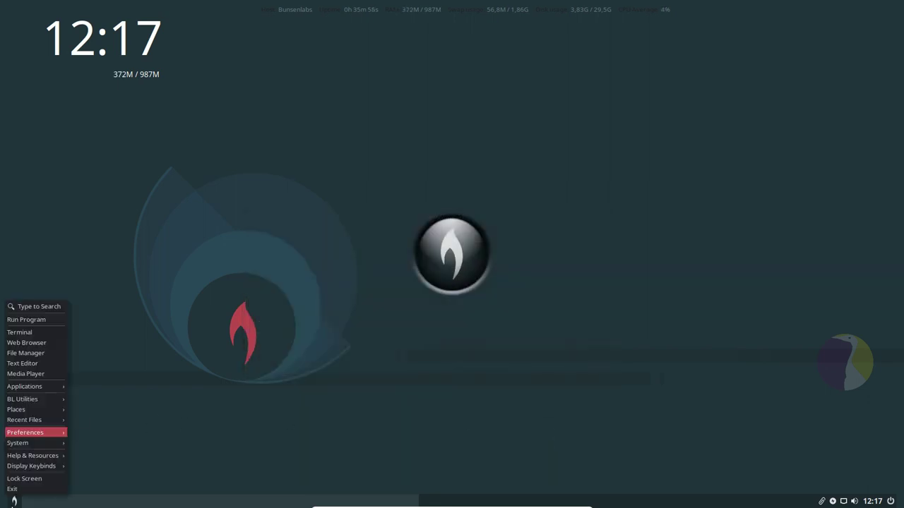
mouse_move(42, 432)
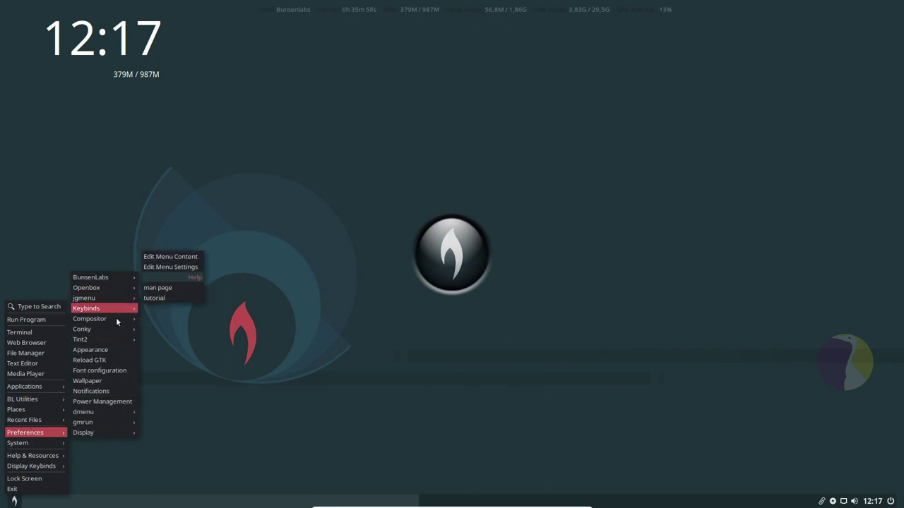
mouse_move(104, 412)
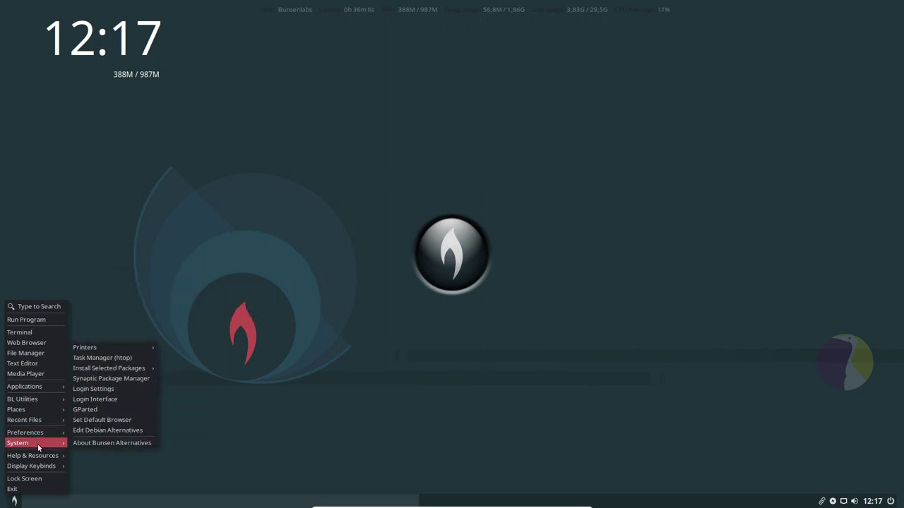
mouse_move(113, 348)
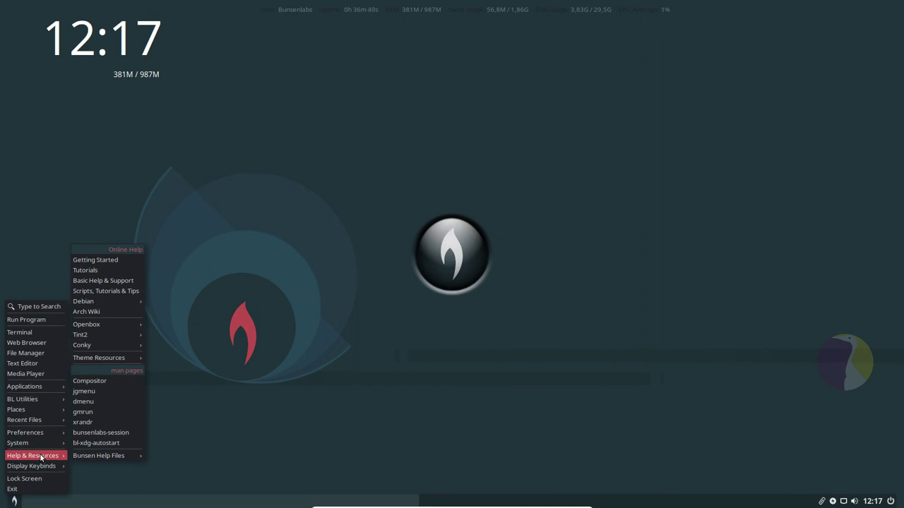
key("Escape")
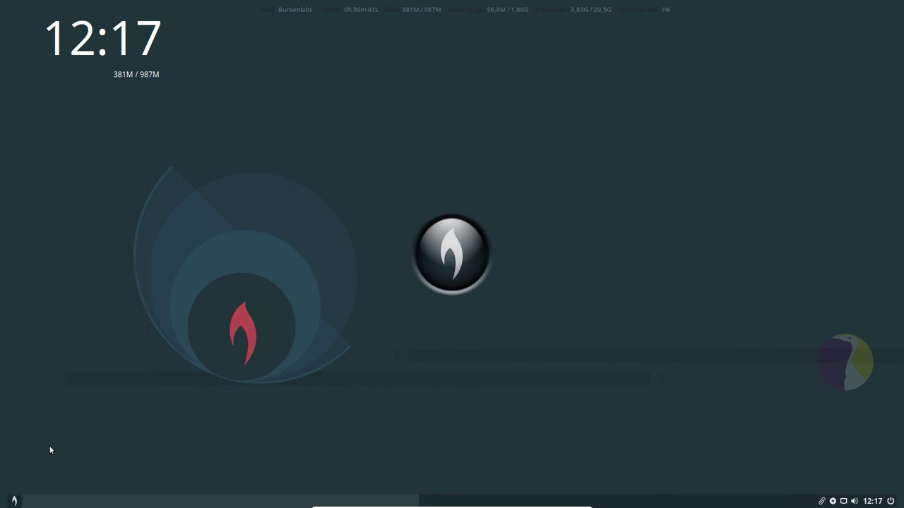
Open the online Getting Started help page and look over the Display Keybinds options, closing both without changes.
left_click(15, 500)
mouse_move(78, 450)
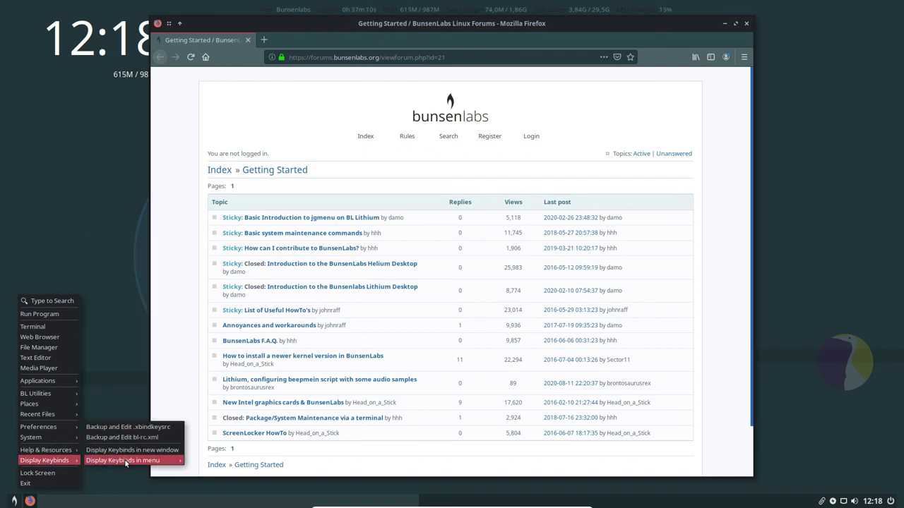
mouse_move(180, 467)
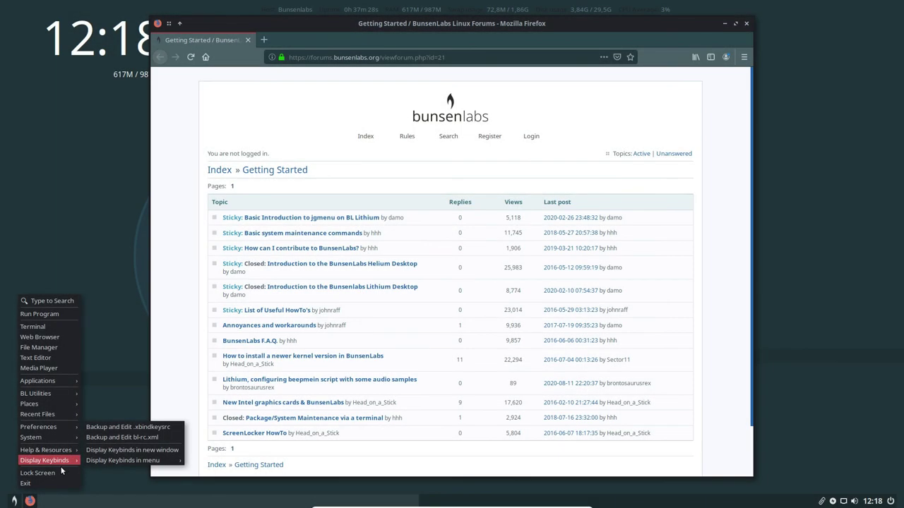
left_click(16, 500)
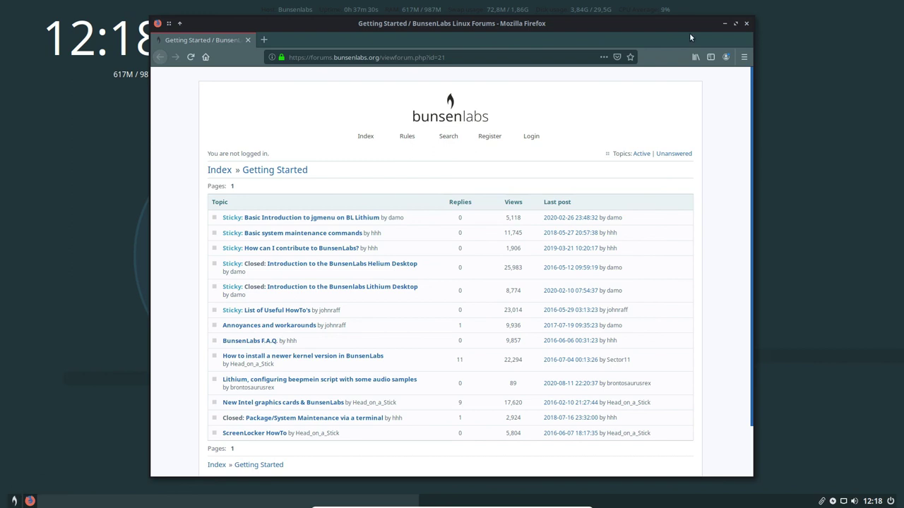
left_click(746, 24)
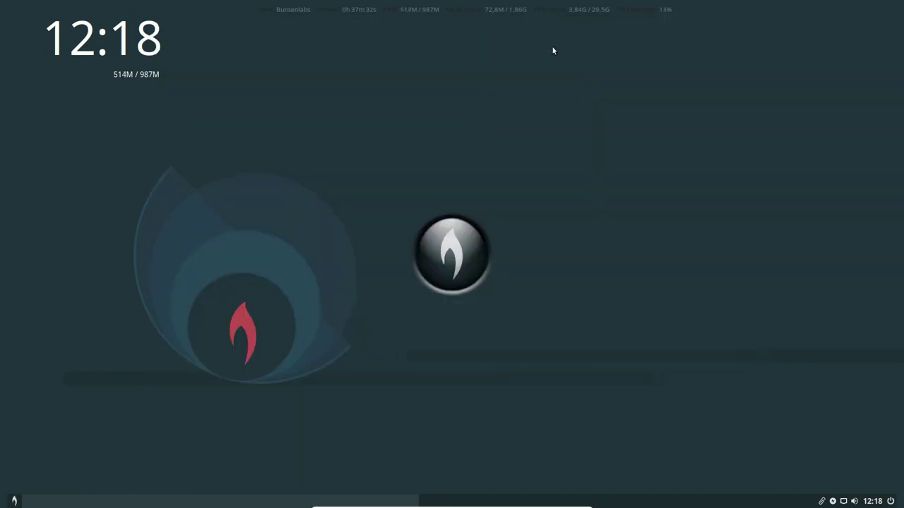